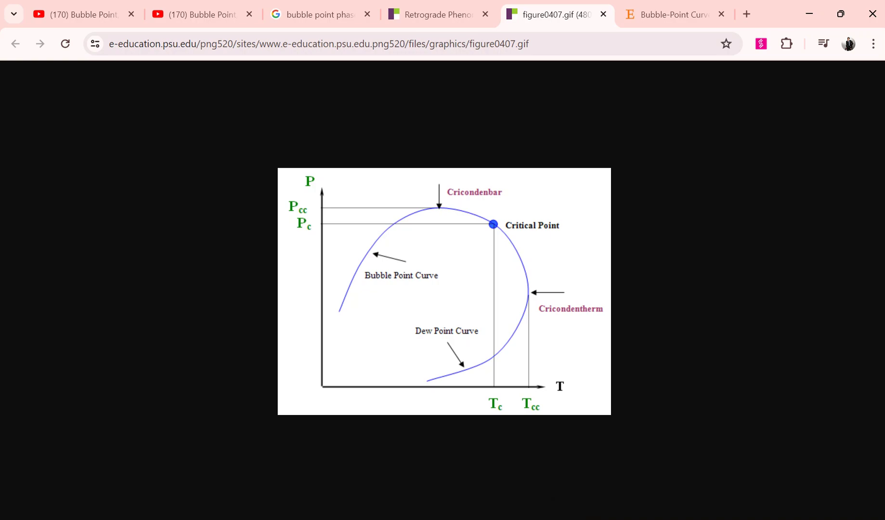
# Create Component List - 1 holding the nine components Methane through n-Heptane from the HYSYS databank.
pyautogui.click(574, 478)
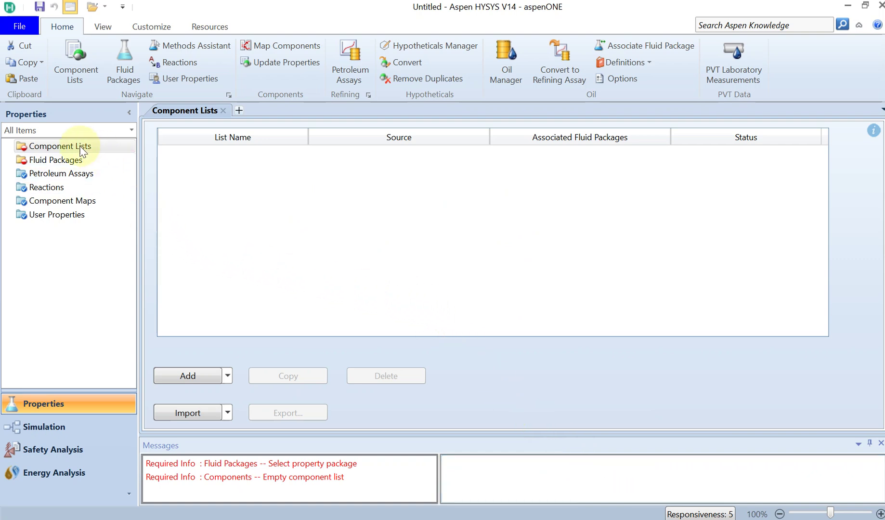
pyautogui.click(59, 146)
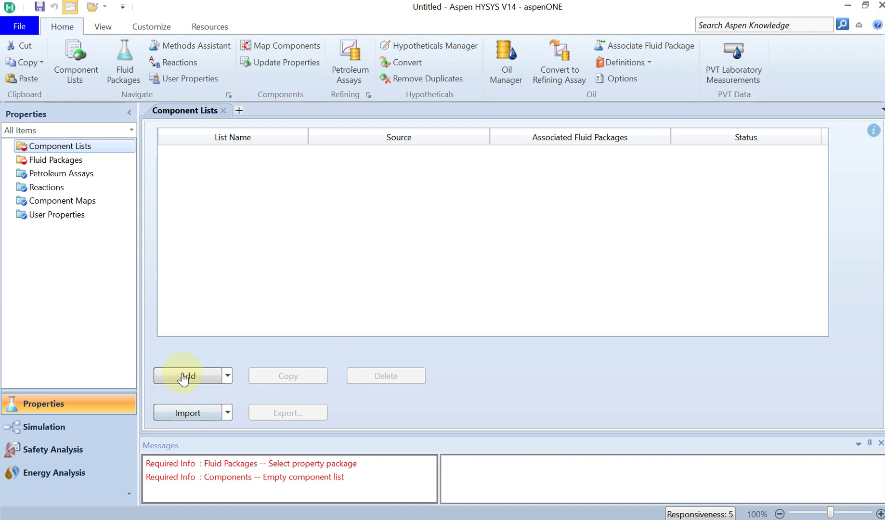
pyautogui.click(187, 375)
pyautogui.click(659, 238)
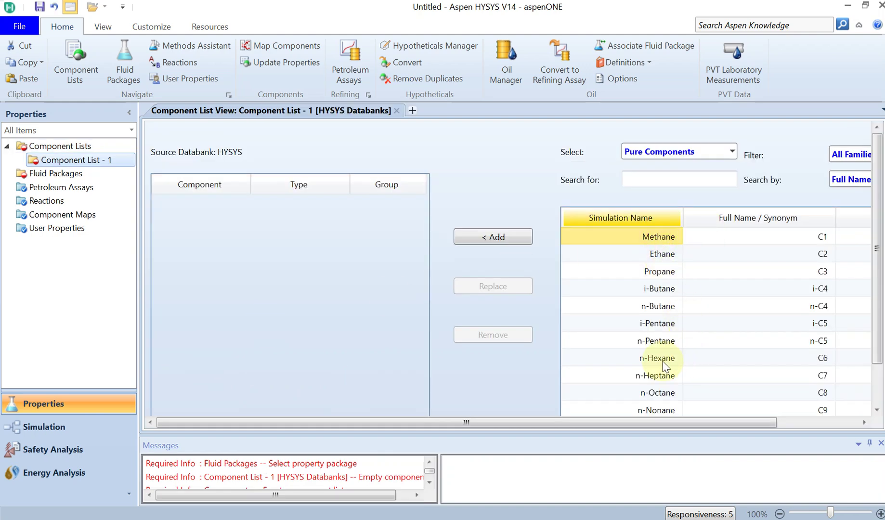
pyautogui.click(656, 377)
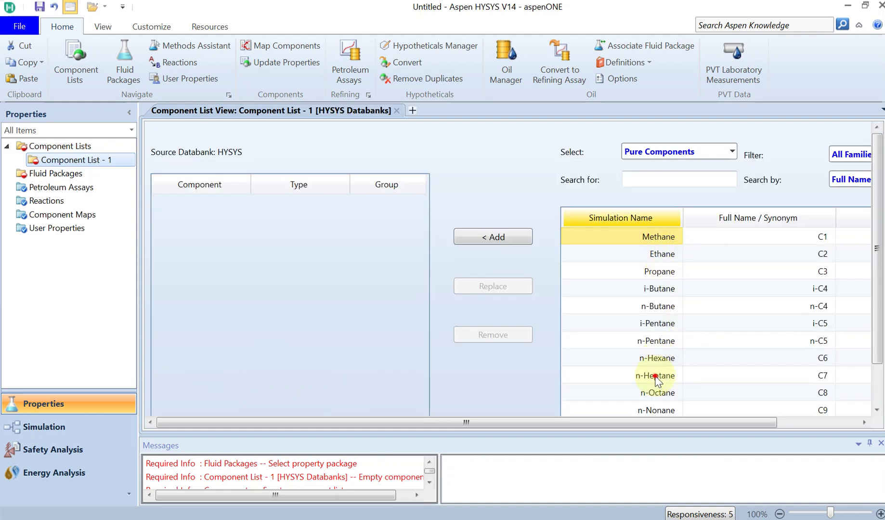
pyautogui.click(492, 238)
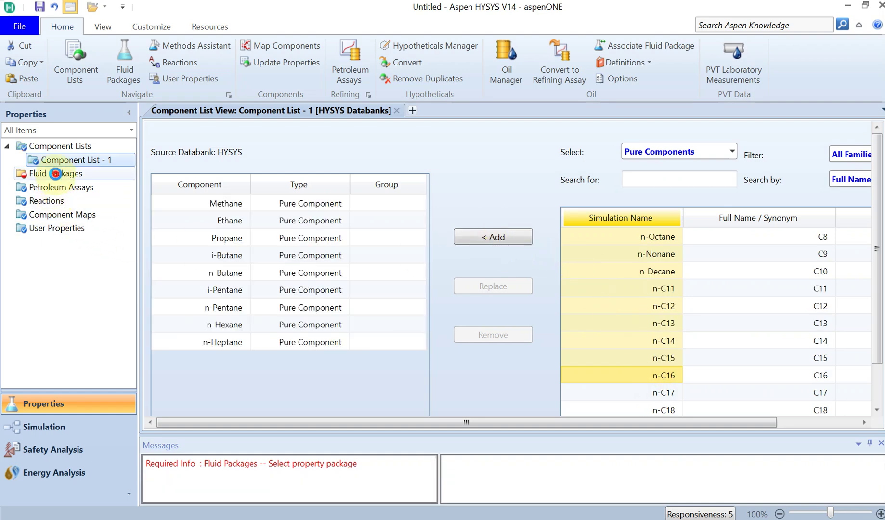
# Add a fluid package using the SRK property package and enter the simulation environment.
pyautogui.click(54, 173)
pyautogui.click(189, 382)
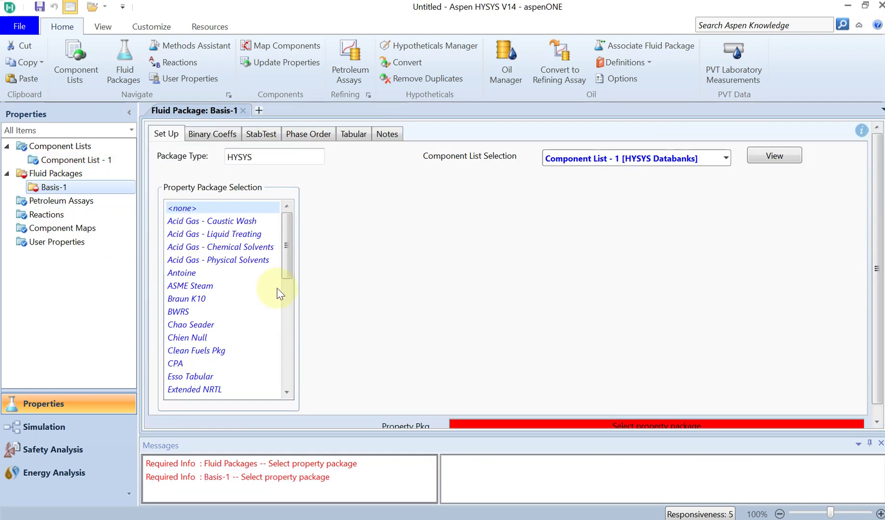
pyautogui.moveTo(289, 274); pyautogui.dragTo(296, 365)
pyautogui.click(182, 389)
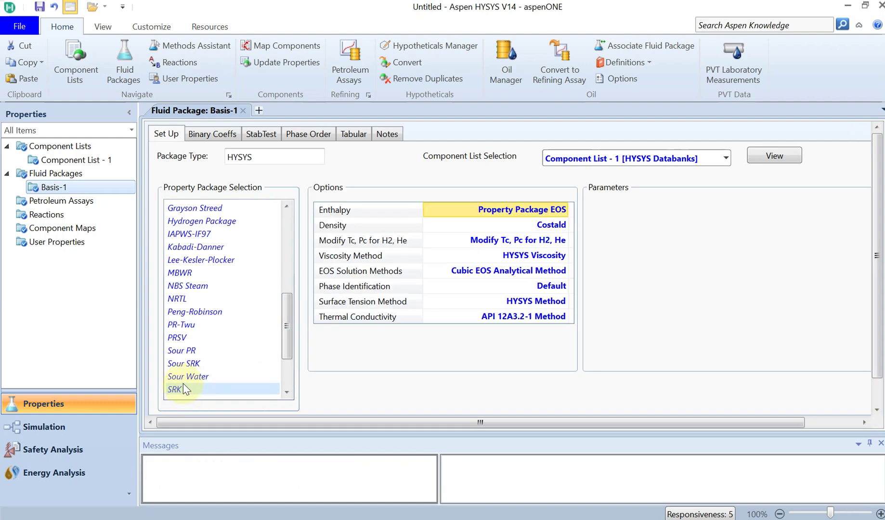
pyautogui.click(61, 426)
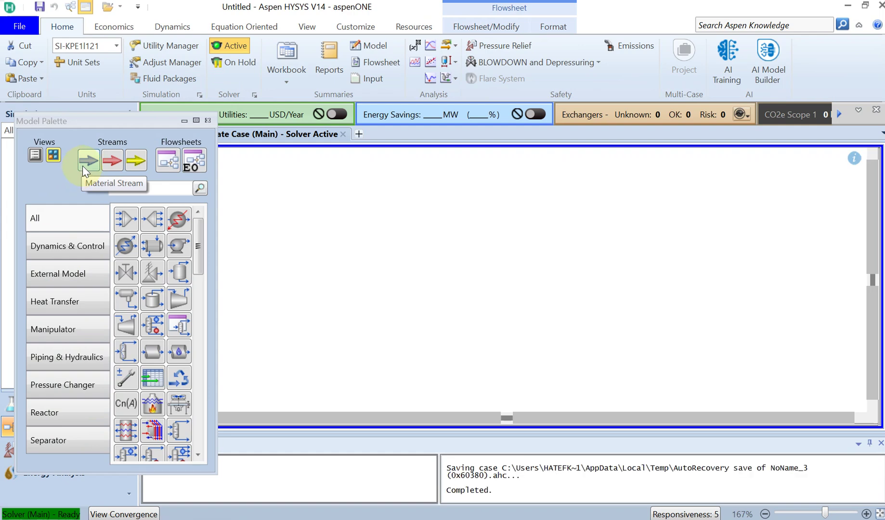
# Place a new material stream on the flowsheet and name it Stream.
pyautogui.click(88, 161)
pyautogui.click(293, 200)
pyautogui.moveTo(311, 209); pyautogui.dragTo(382, 231)
pyautogui.doubleClick(382, 228)
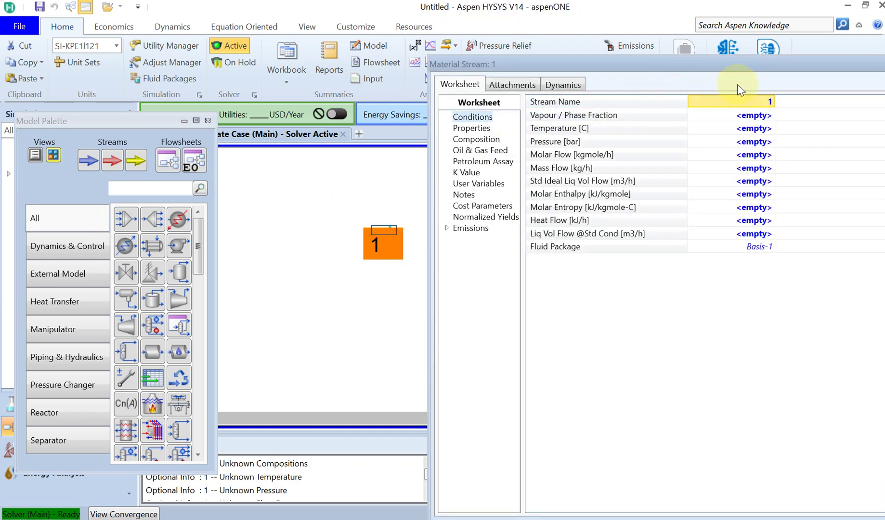
pyautogui.doubleClick(752, 102)
pyautogui.write('St')
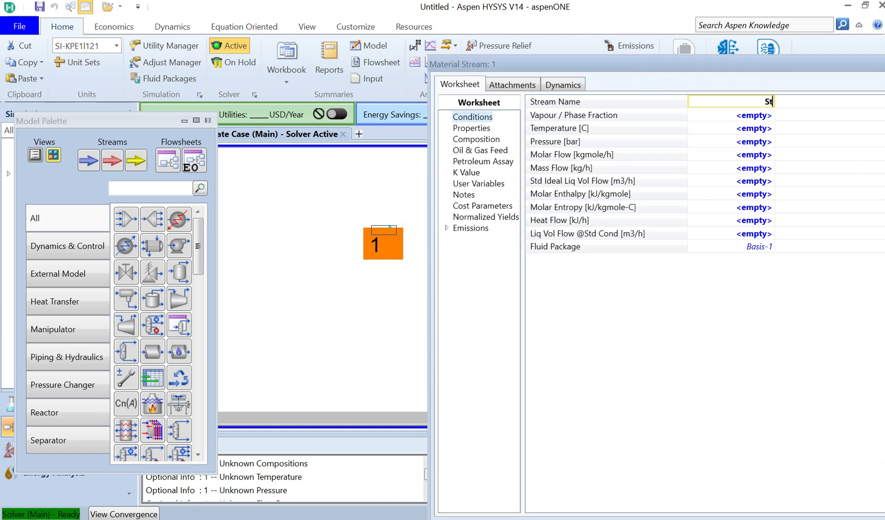
pyautogui.write('ream')
pyautogui.click(761, 128)
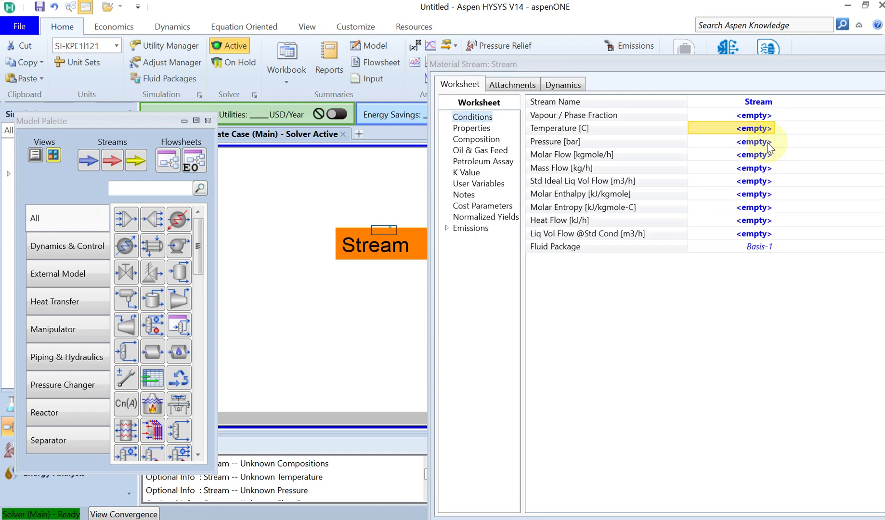
# Set Stream to 25 °C and vapour fraction 0, then show its composition page.
pyautogui.write('20')
pyautogui.press('BackSpace')
pyautogui.write('5')
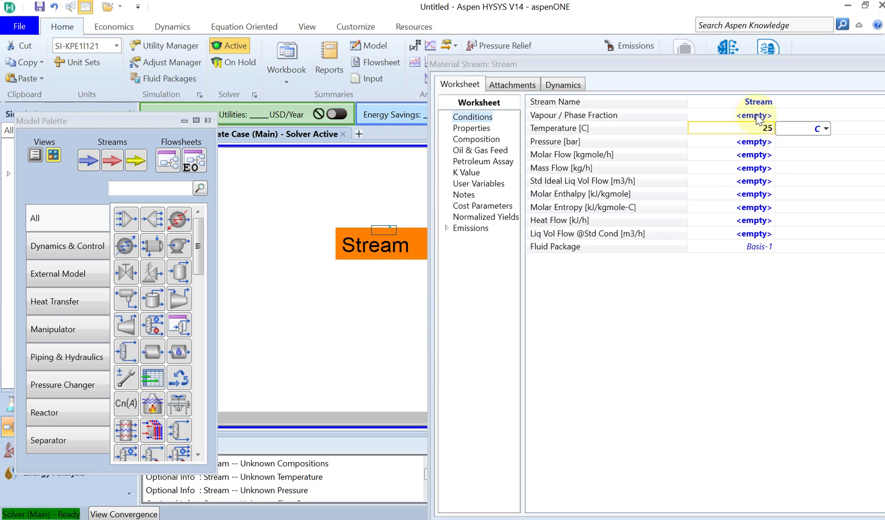
pyautogui.press('Return')
pyautogui.write('0')
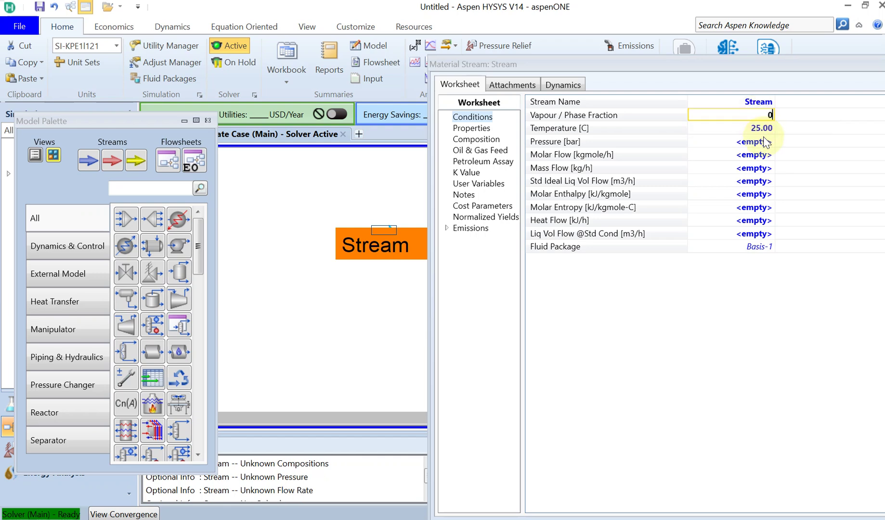
pyautogui.click(747, 194)
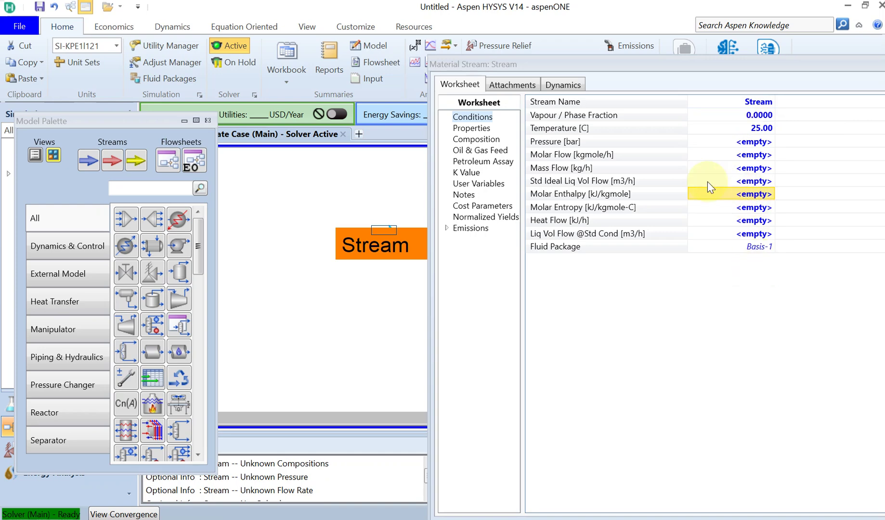
pyautogui.click(487, 144)
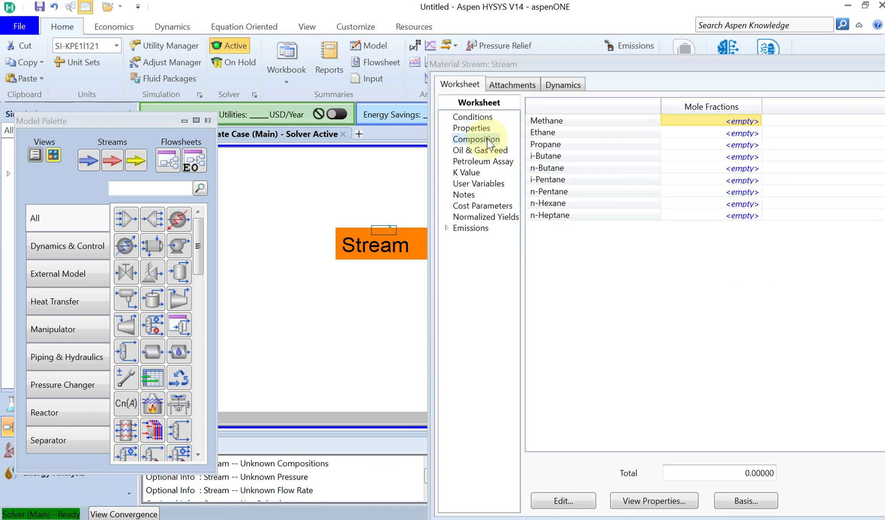
# Enter mole fractions Methane 0.1, n-Heptane 0.25, Ethane 0.05 and Propane 0.1.
pyautogui.click(736, 120)
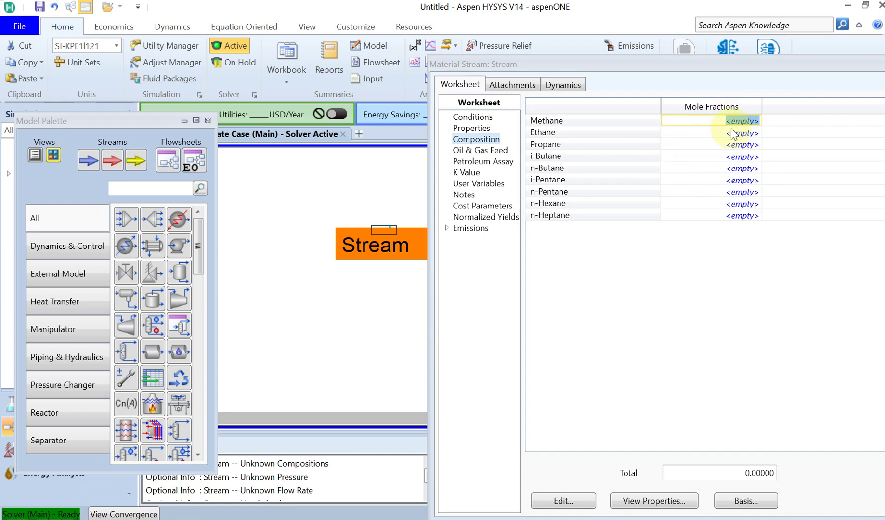
pyautogui.click(737, 123)
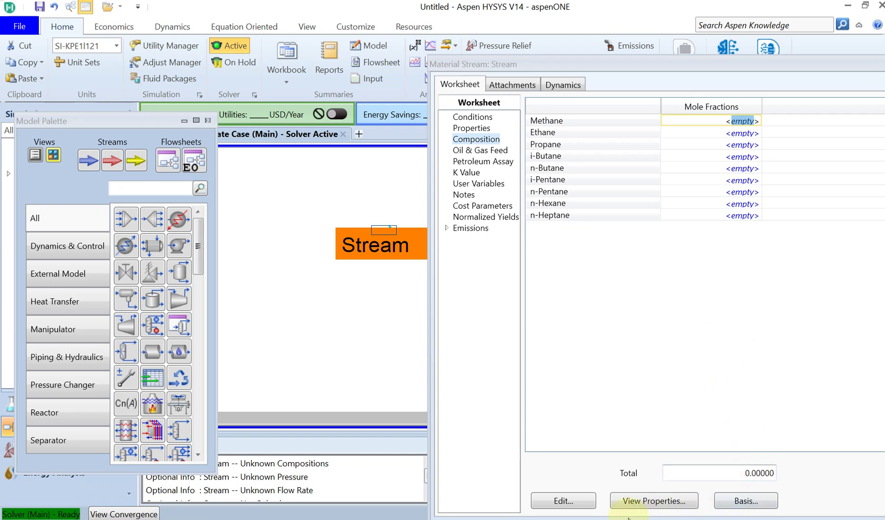
pyautogui.click(586, 506)
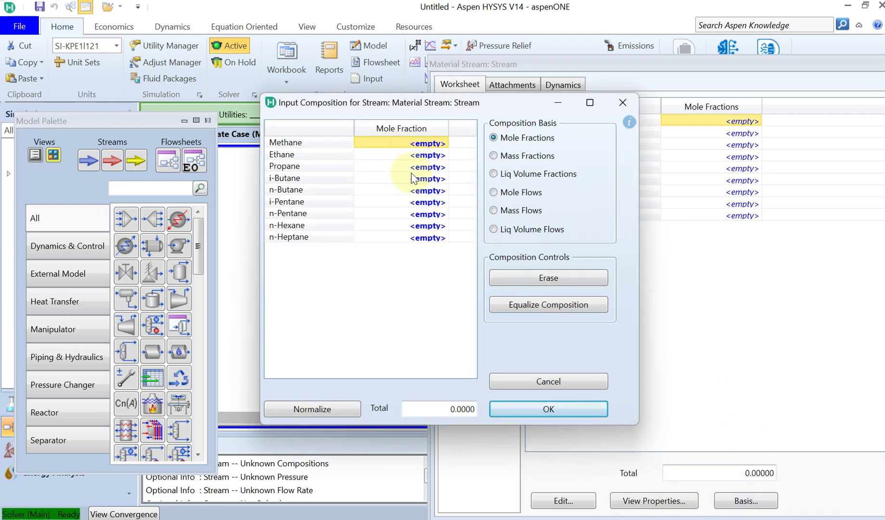
pyautogui.write('0.1')
pyautogui.click(415, 166)
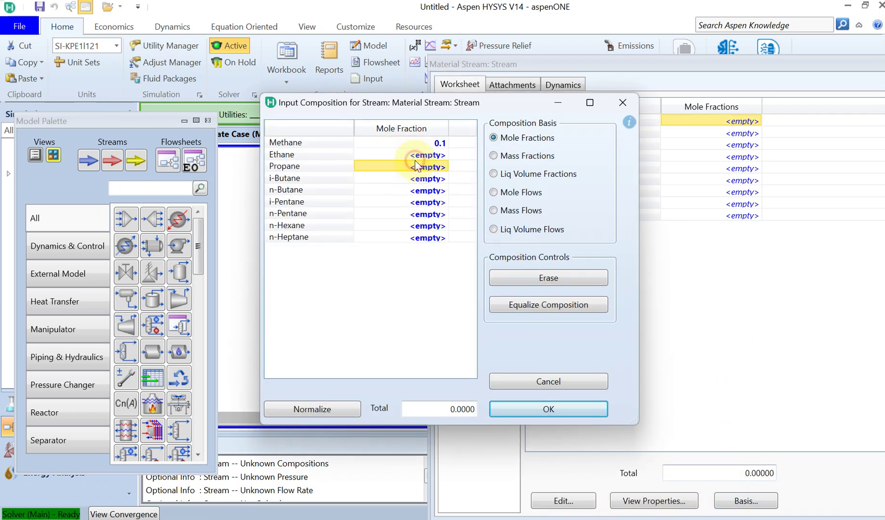
pyautogui.click(420, 240)
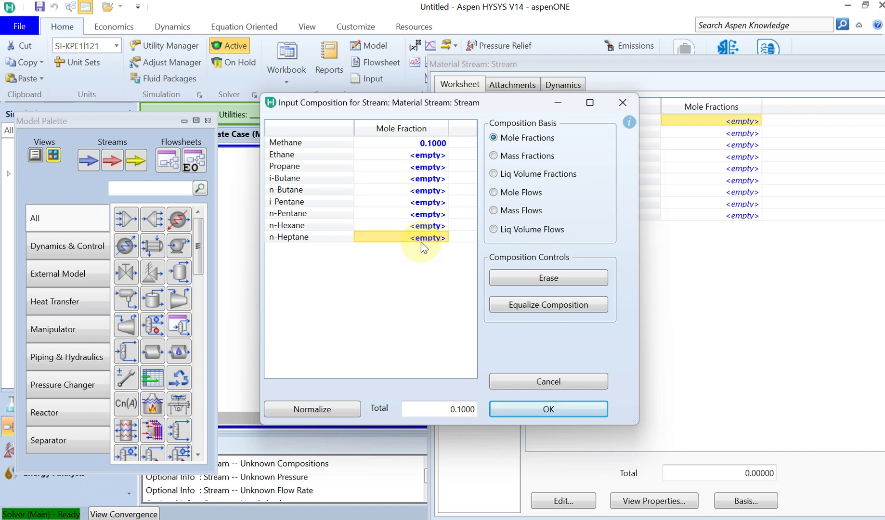
pyautogui.write('0.2')
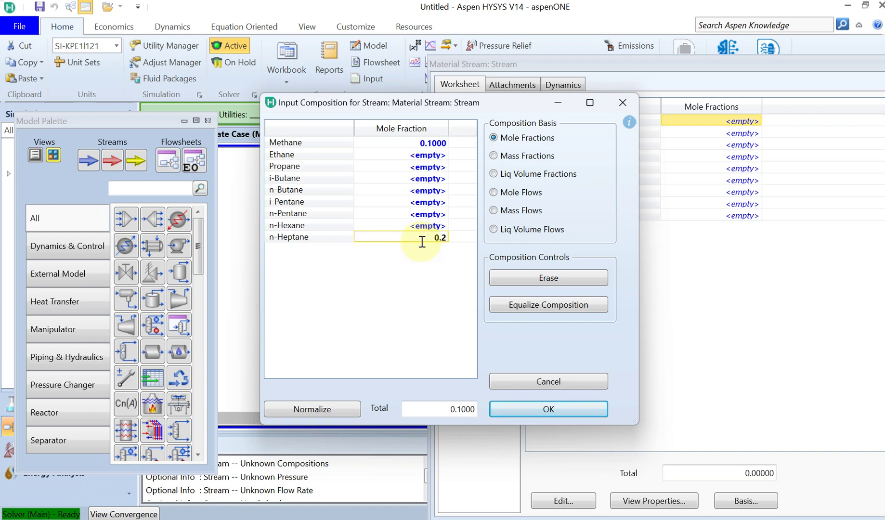
pyautogui.write('5')
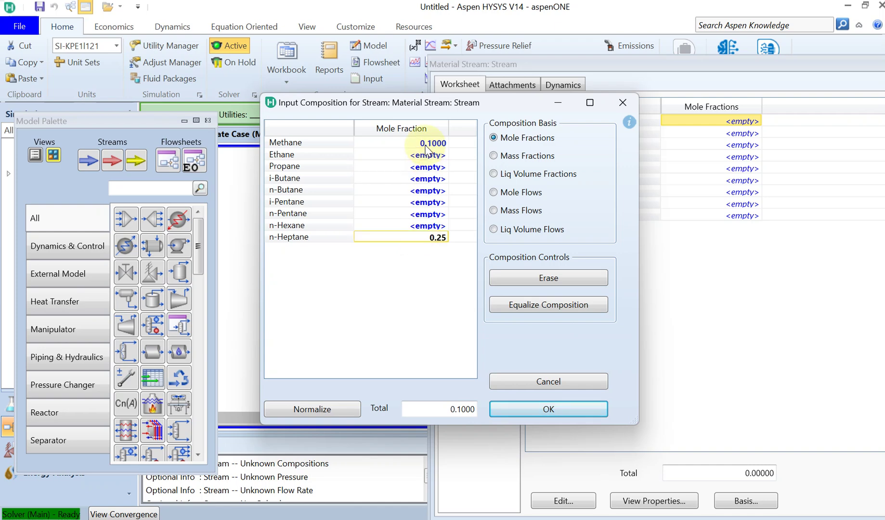
pyautogui.click(424, 154)
pyautogui.write('0.05')
pyautogui.click(427, 165)
pyautogui.write('0.1')
pyautogui.click(422, 183)
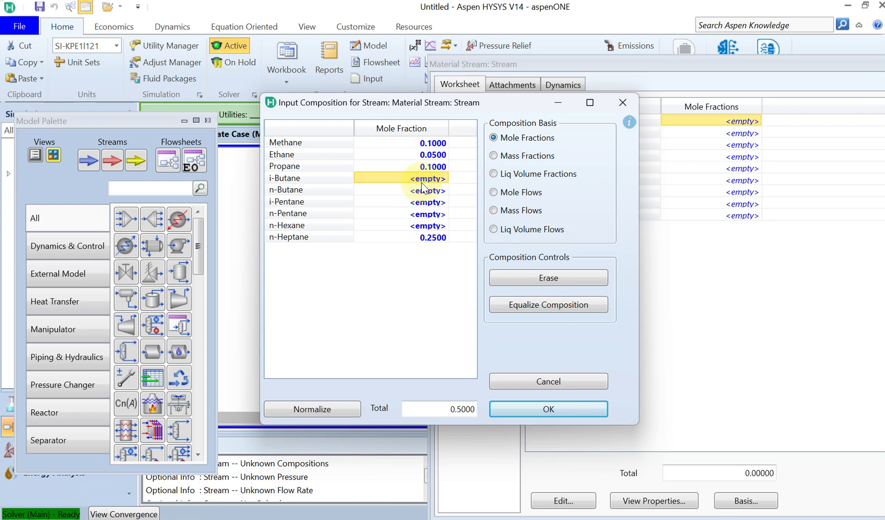
# Enter i-Butane 0.12, n-Butane 0.13, i-Pentane 0.12, n-Pentane 0.1, n-Hexane 0.1, then normalize.
pyautogui.write('0.12')
pyautogui.click(422, 202)
pyautogui.click(422, 191)
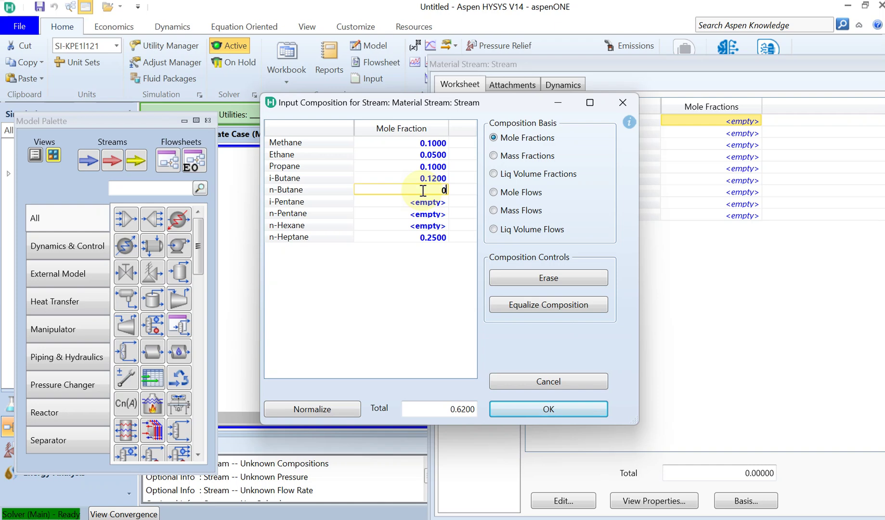
pyautogui.write('.13')
pyautogui.click(418, 207)
pyautogui.write('0.1')
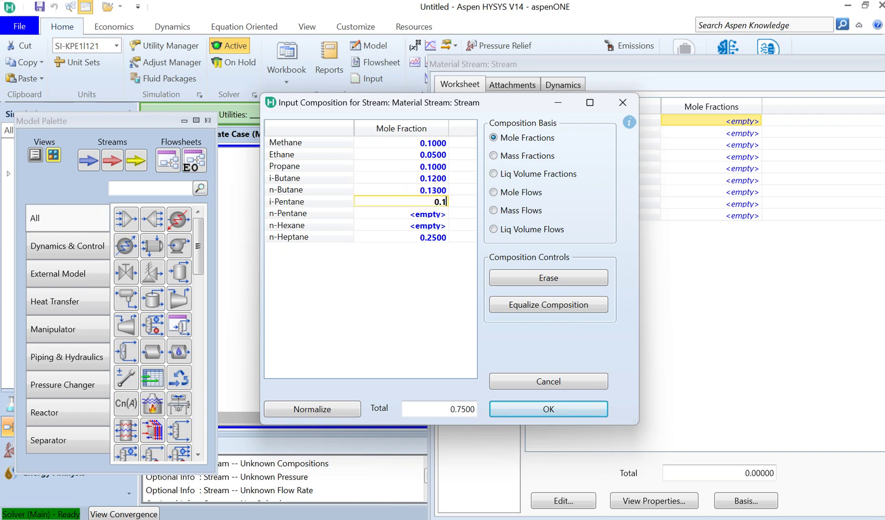
pyautogui.write('2')
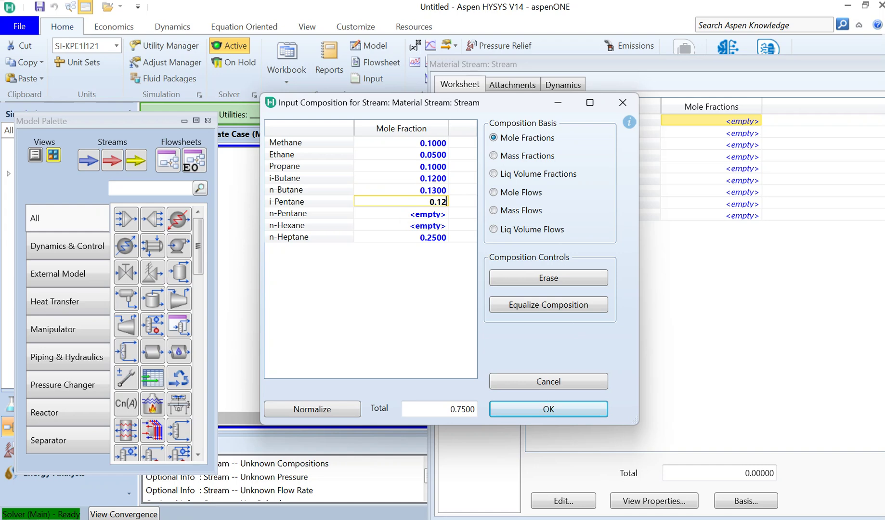
pyautogui.click(419, 217)
pyautogui.write('0.1')
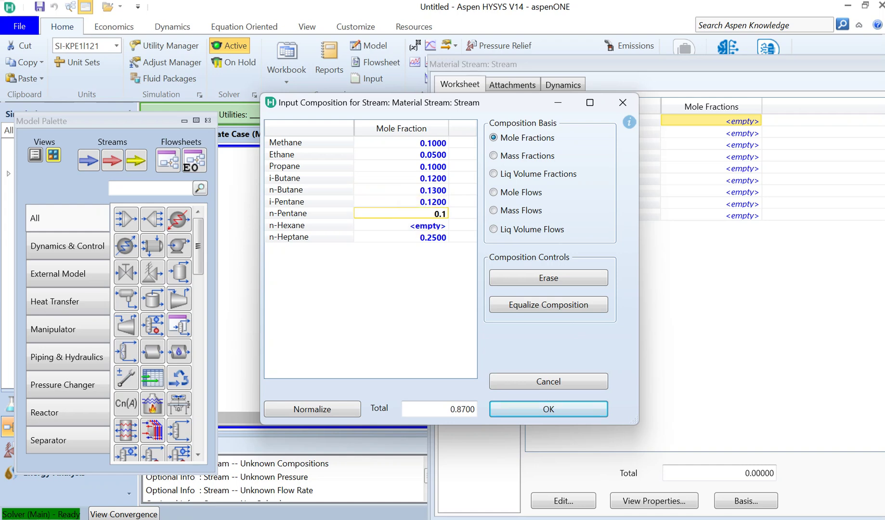
pyautogui.click(427, 225)
pyautogui.write('0.1')
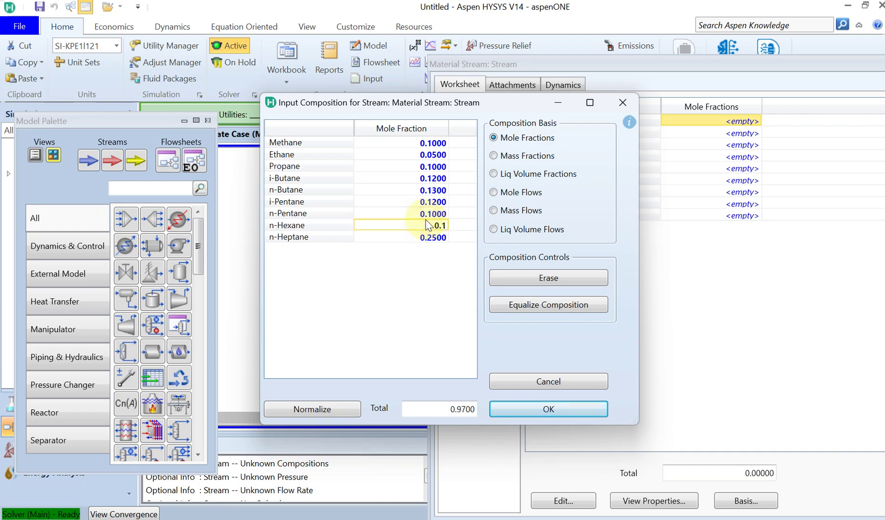
pyautogui.press('Up')
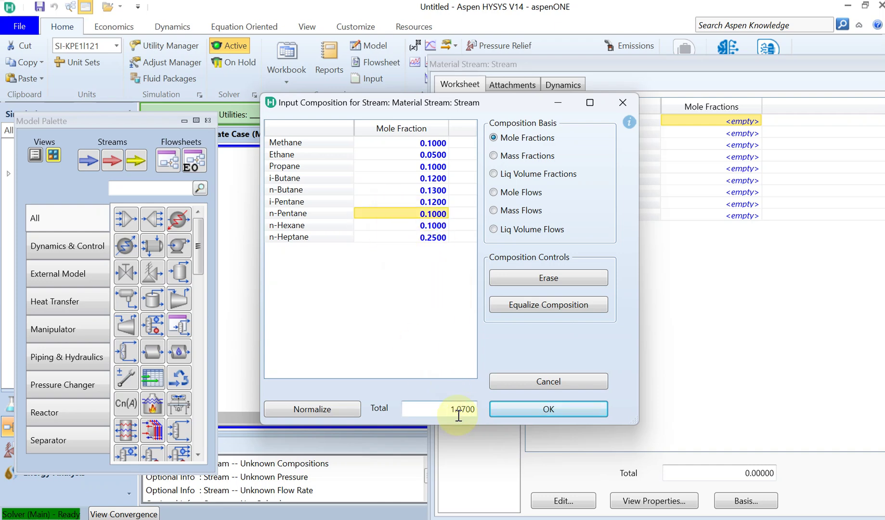
pyautogui.click(324, 410)
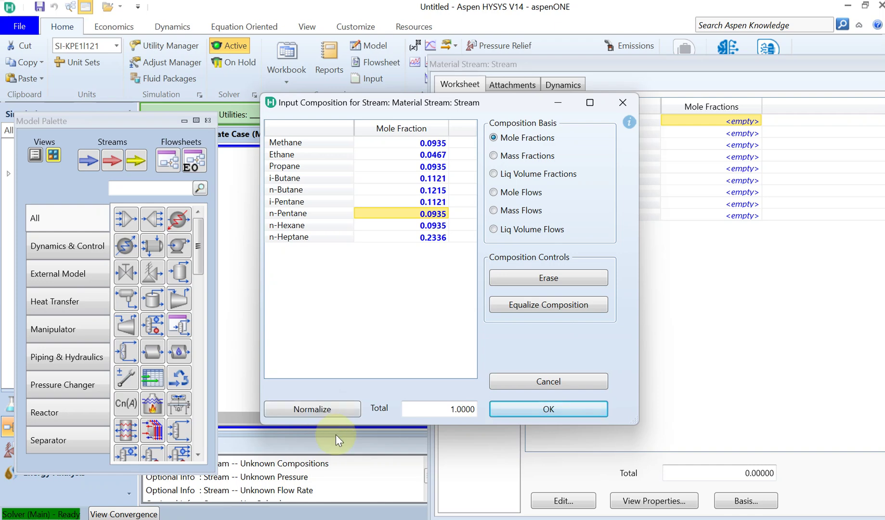
# Accept the composition and read Stream's calculated bubble-point pressure of 21.40 bar on Conditions.
pyautogui.click(540, 410)
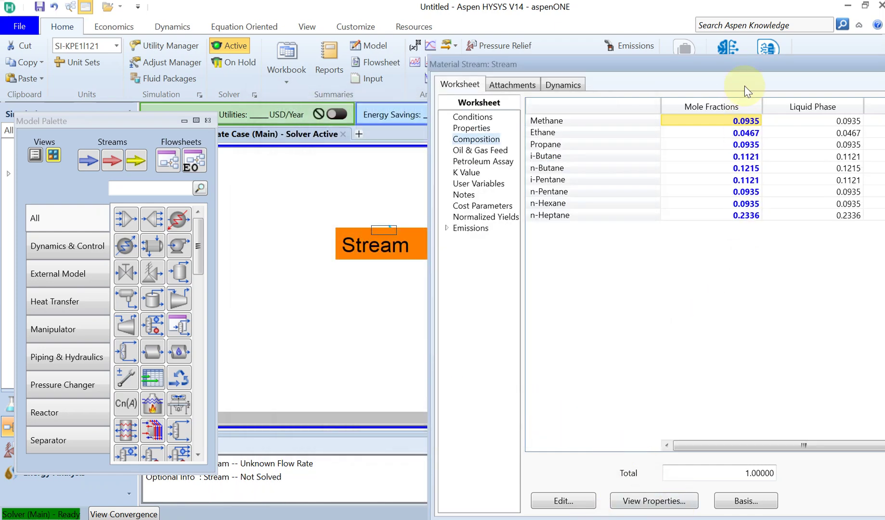
pyautogui.doubleClick(572, 63)
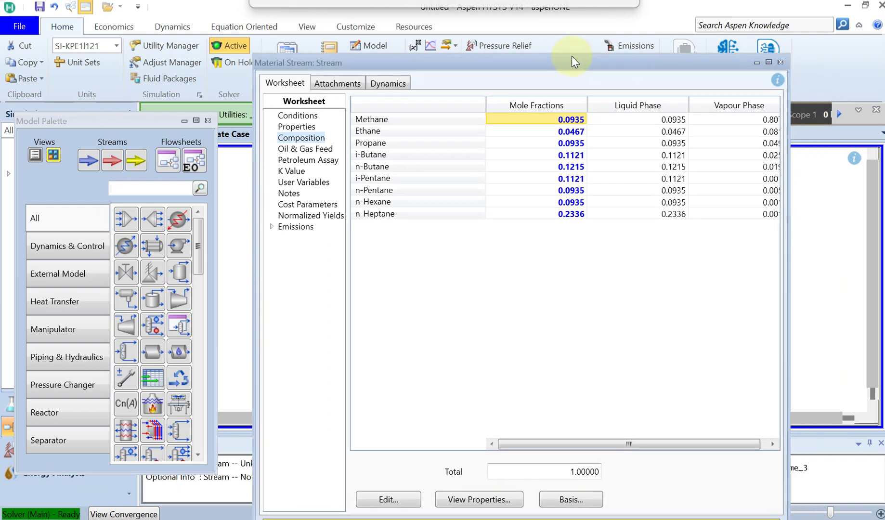
pyautogui.click(293, 117)
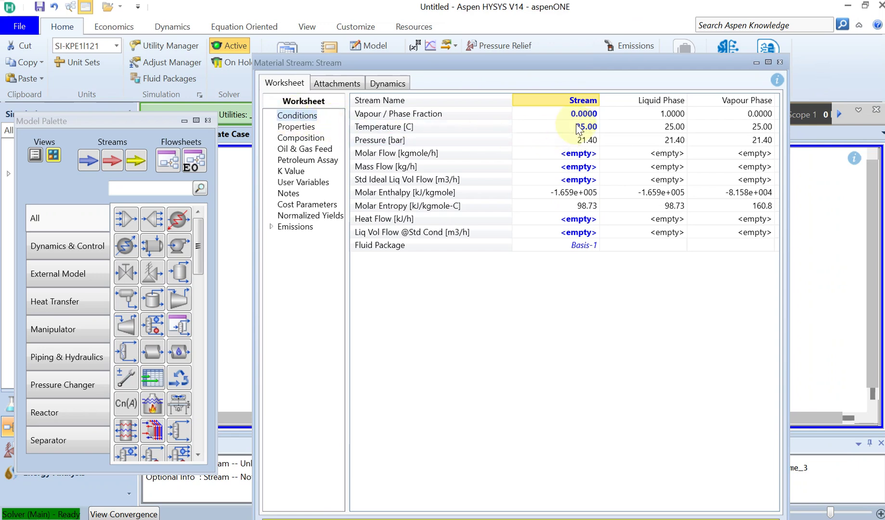
pyautogui.moveTo(587, 143)
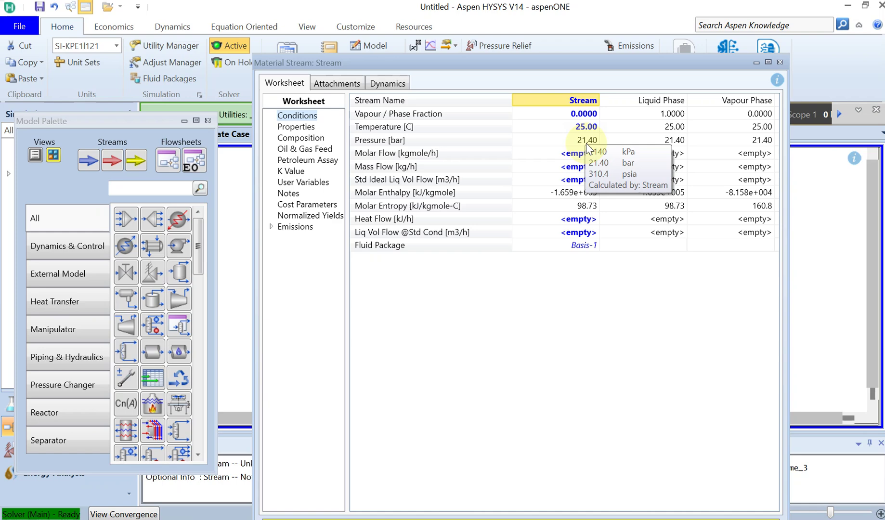
pyautogui.moveTo(572, 58); pyautogui.dragTo(580, 34)
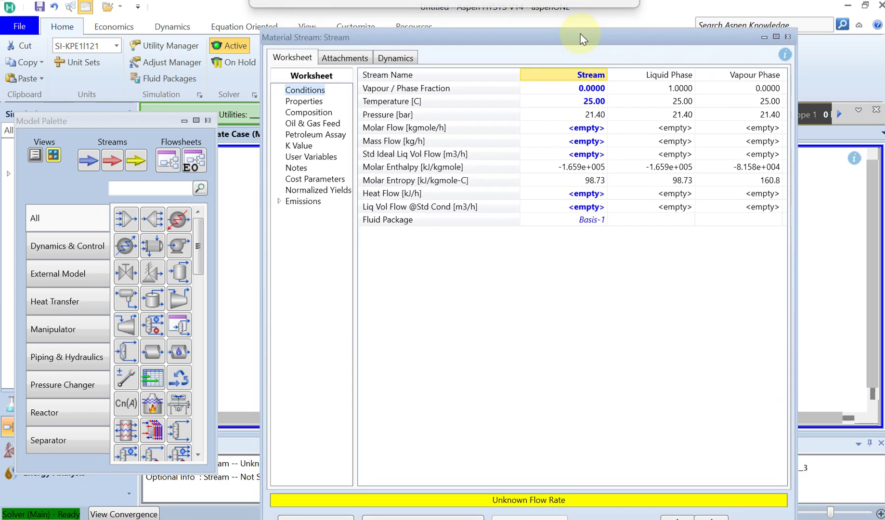
pyautogui.moveTo(580, 34); pyautogui.dragTo(574, 15)
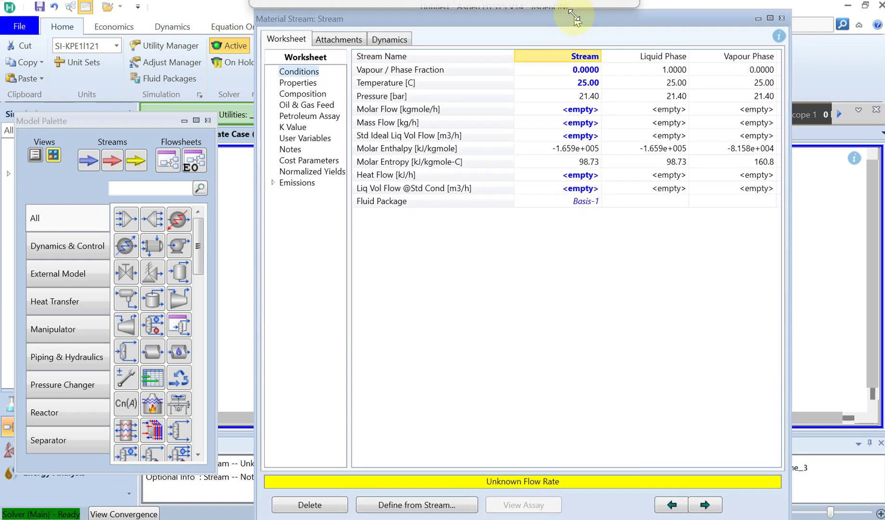
# Add an Envelope analysis on Stream, named Envelope-Stream, under Stream Analysis.
pyautogui.click(781, 19)
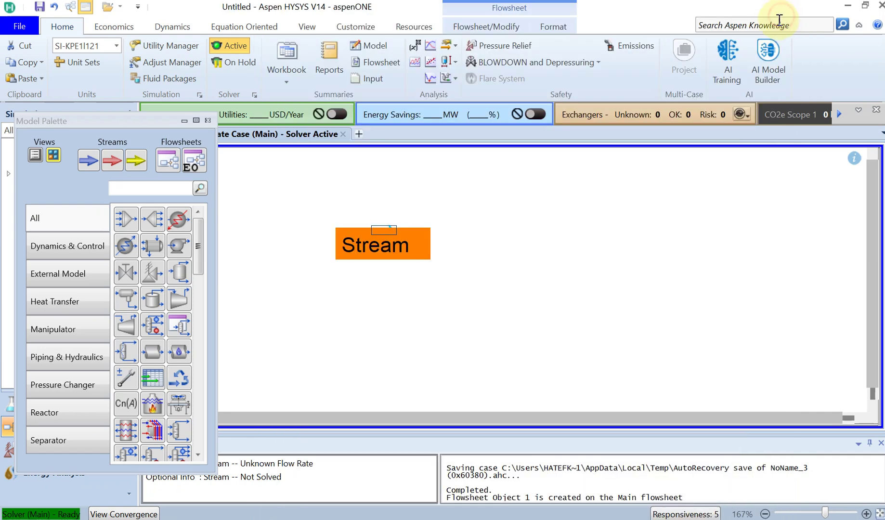
pyautogui.click(208, 121)
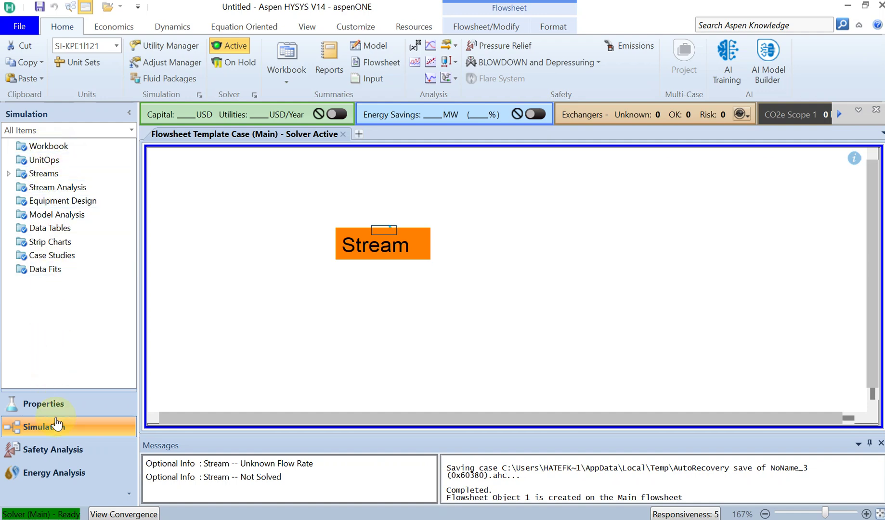
pyautogui.click(61, 187)
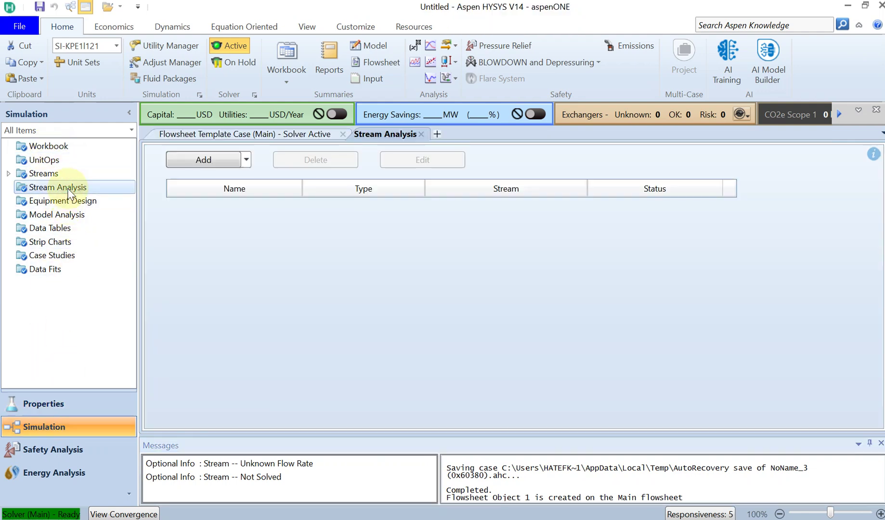
pyautogui.click(225, 164)
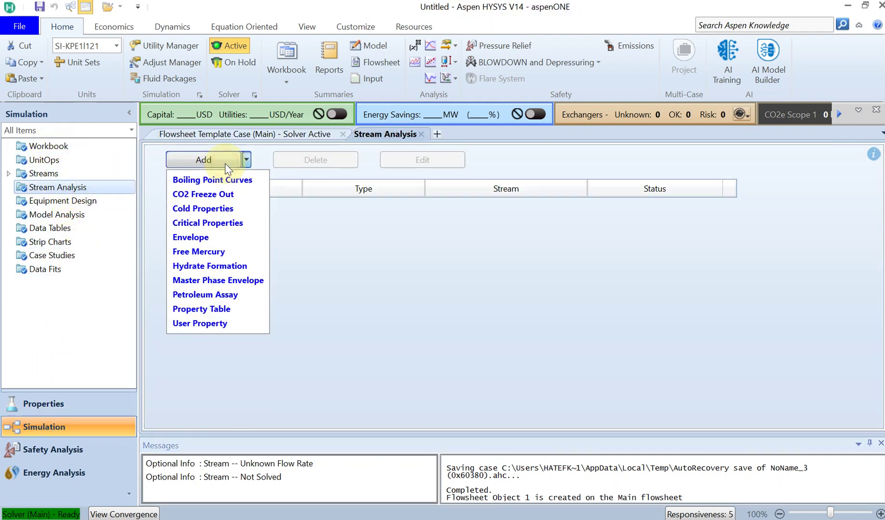
pyautogui.click(209, 238)
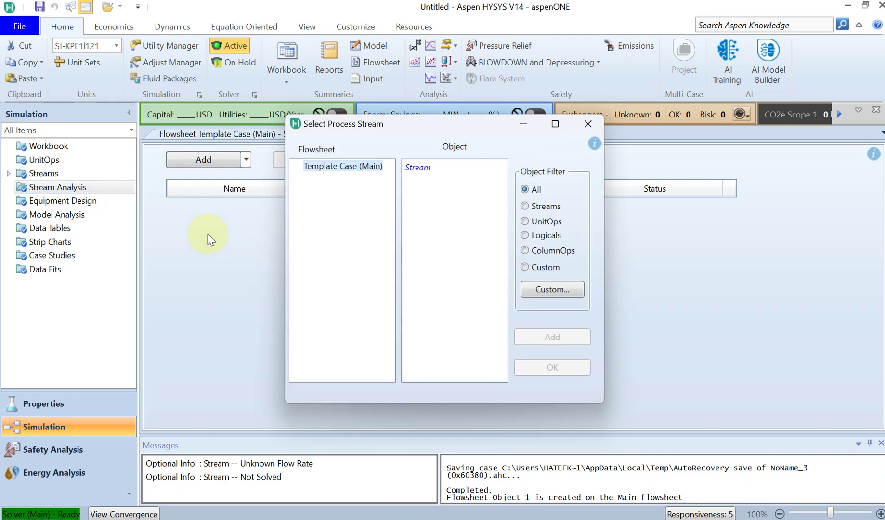
pyautogui.click(423, 169)
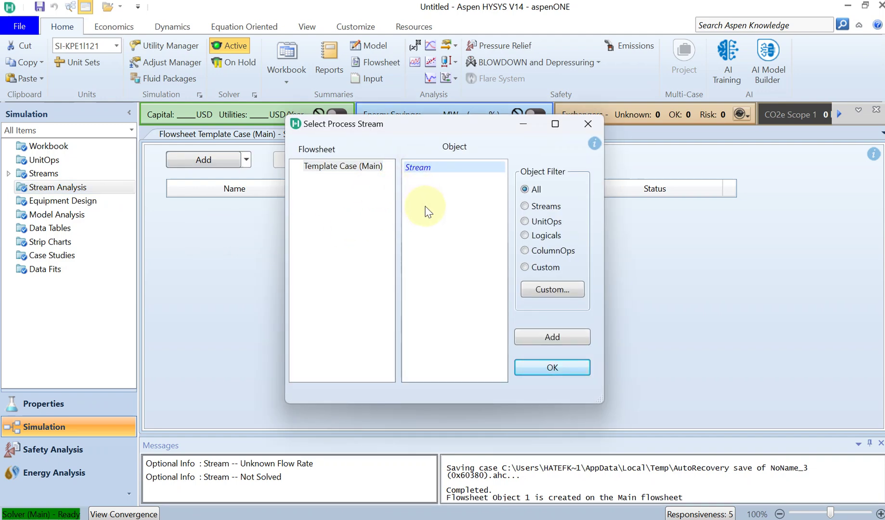
pyautogui.click(554, 371)
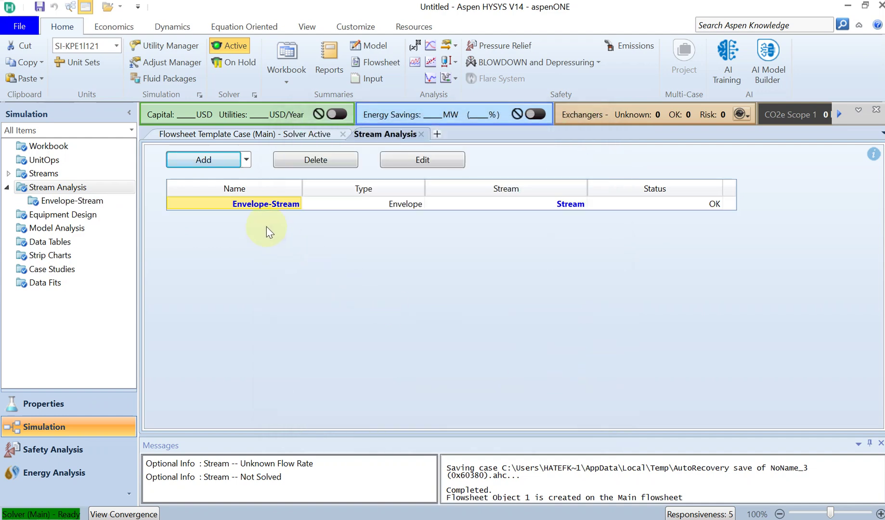
pyautogui.doubleClick(264, 205)
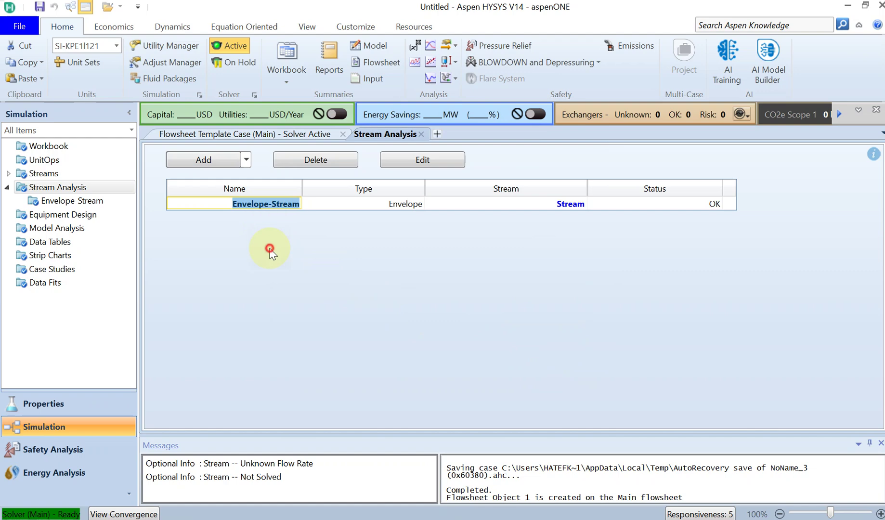
# Review Envelope-Stream's critical values, including cricondenbar 52.75 bar, and show its bubble-point performance table.
pyautogui.doubleClick(257, 202)
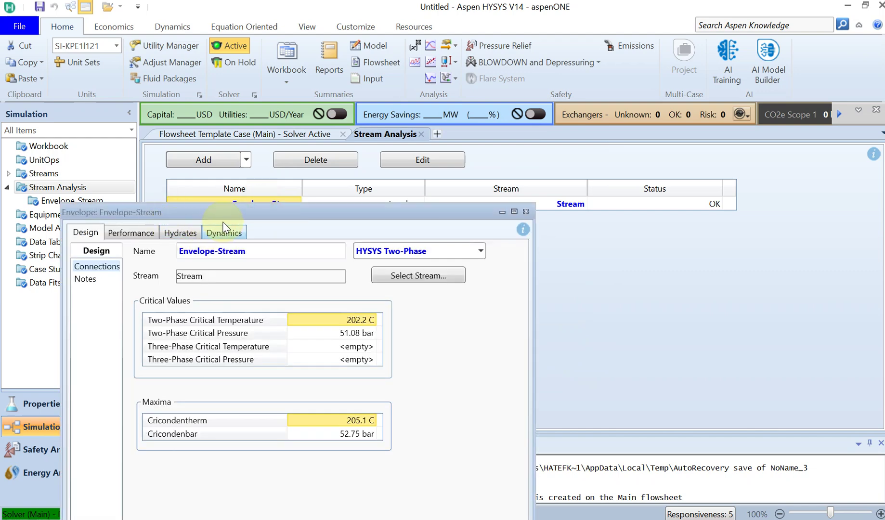
pyautogui.moveTo(235, 212); pyautogui.dragTo(529, 76)
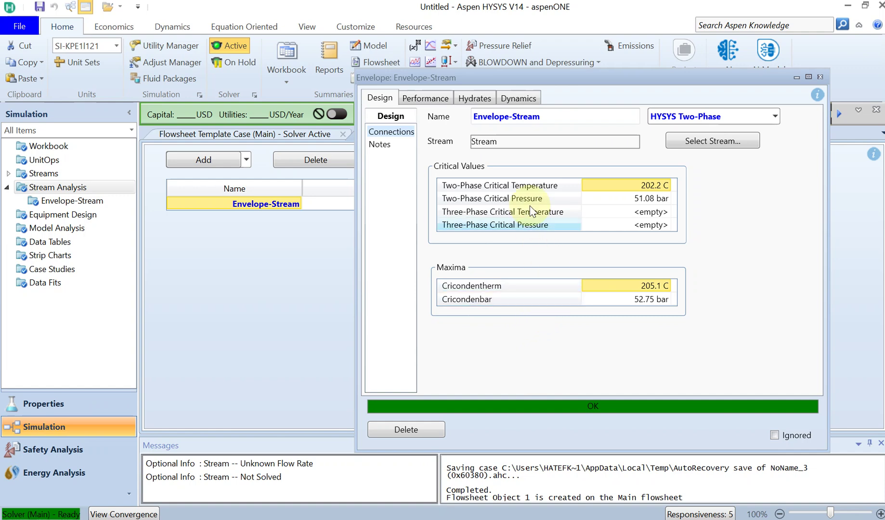
pyautogui.click(418, 102)
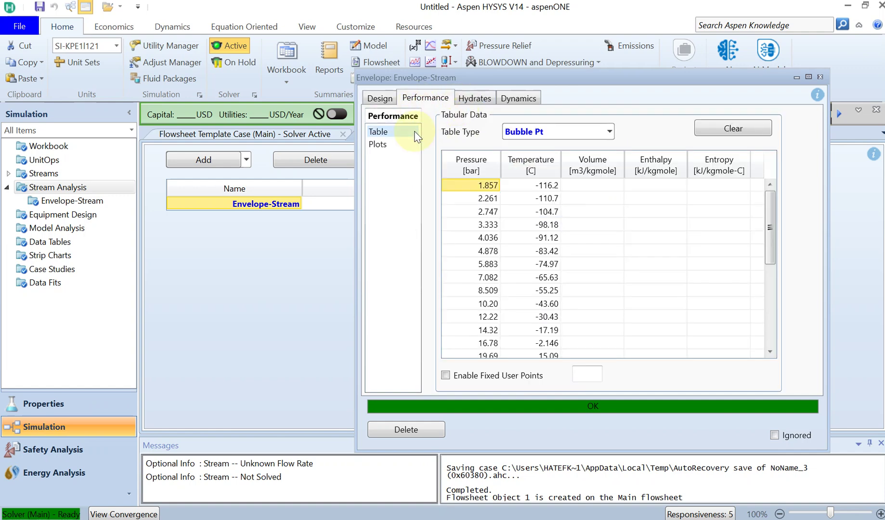
# Show the Envelope-Stream PT envelope plot full-screen, with bubble- and dew-point curves.
pyautogui.click(390, 145)
pyautogui.click(543, 77)
pyautogui.click(808, 78)
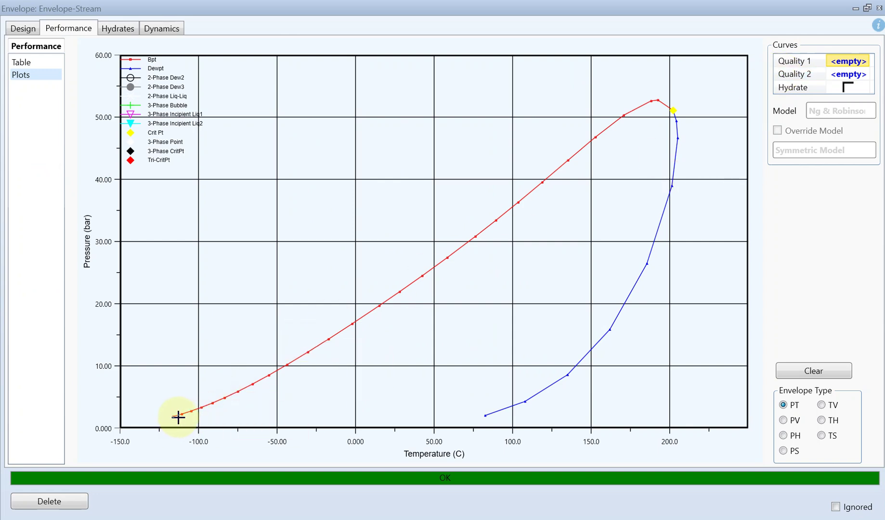
pyautogui.moveTo(242, 383)
pyautogui.moveTo(393, 292)
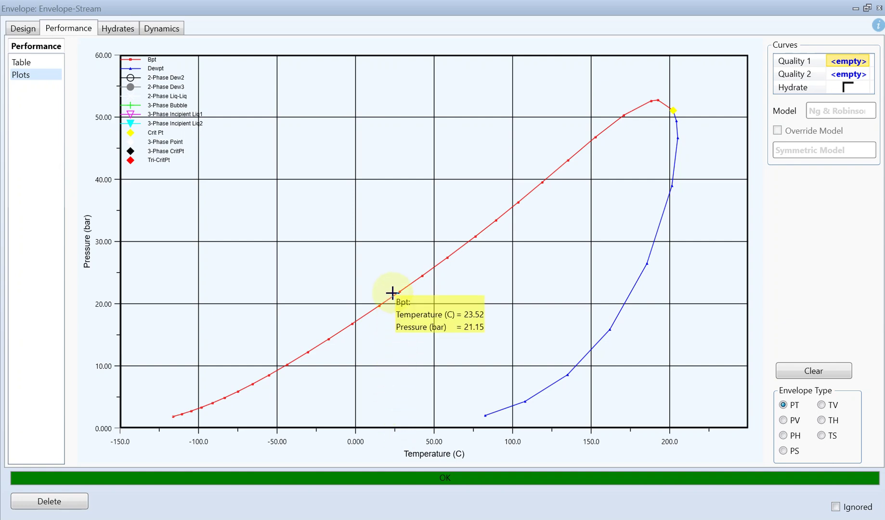